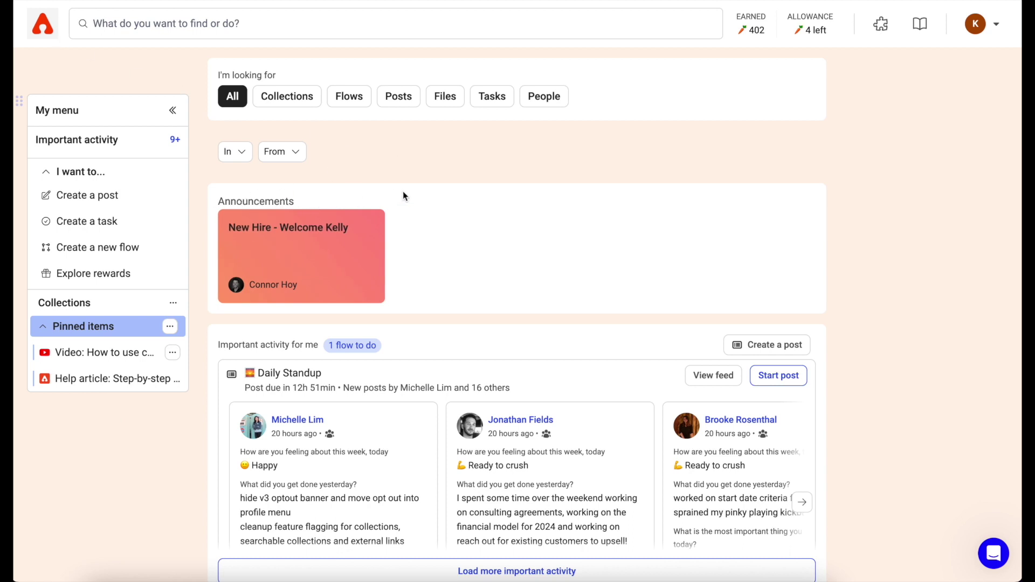
Expand the full important activity list, scroll through it, then collapse it again.
{"action": "scroll", "coordinate": [450, 316], "scroll_direction": "down", "scroll_amount": 3}
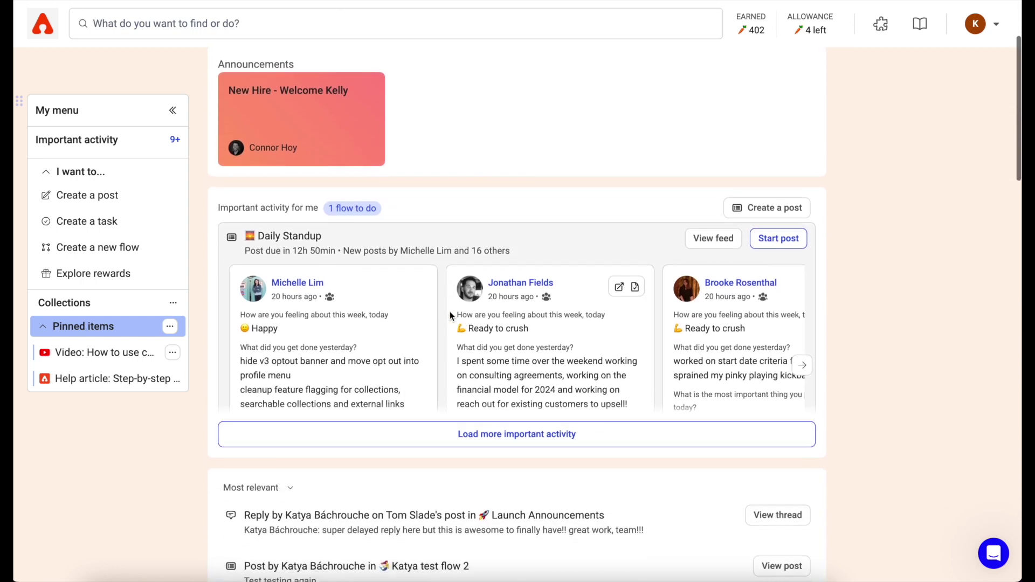
{"action": "left_click", "coordinate": [489, 432]}
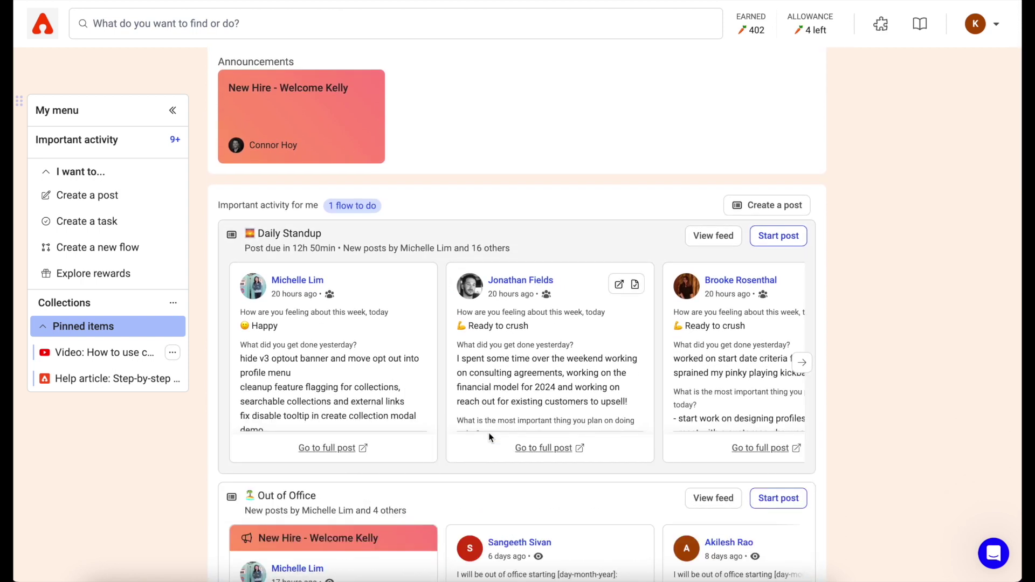
{"action": "scroll", "coordinate": [488, 432], "scroll_direction": "down", "scroll_amount": 2}
{"action": "scroll", "coordinate": [489, 432], "scroll_direction": "down", "scroll_amount": 15}
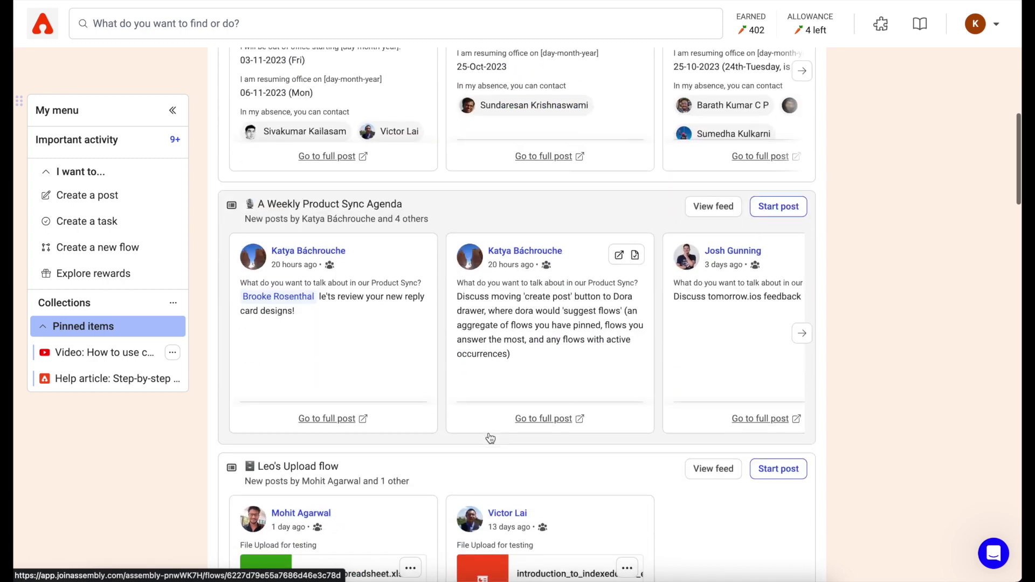
{"action": "scroll", "coordinate": [488, 434], "scroll_direction": "down", "scroll_amount": 20}
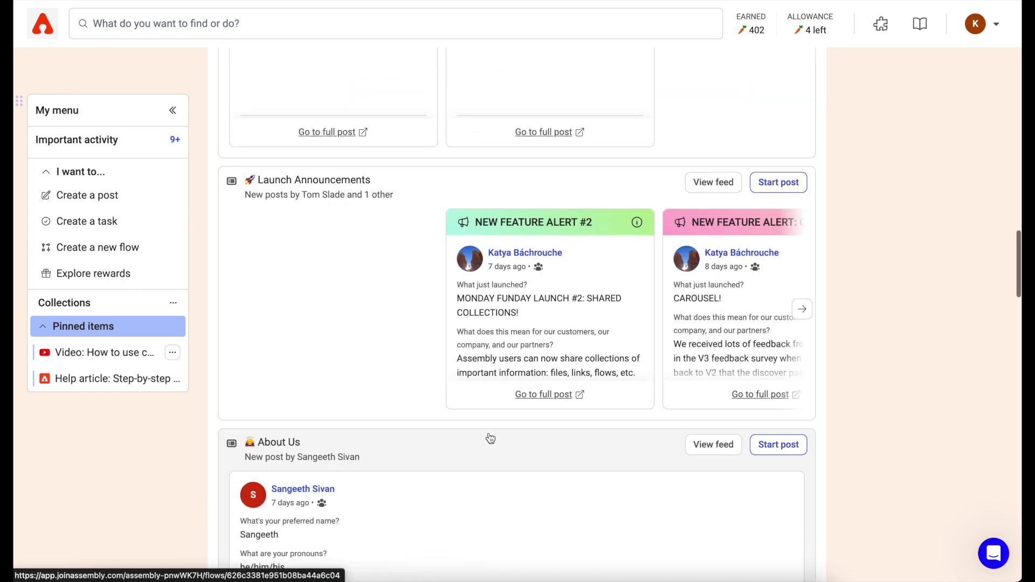
{"action": "scroll", "coordinate": [491, 437], "scroll_direction": "down", "scroll_amount": 20}
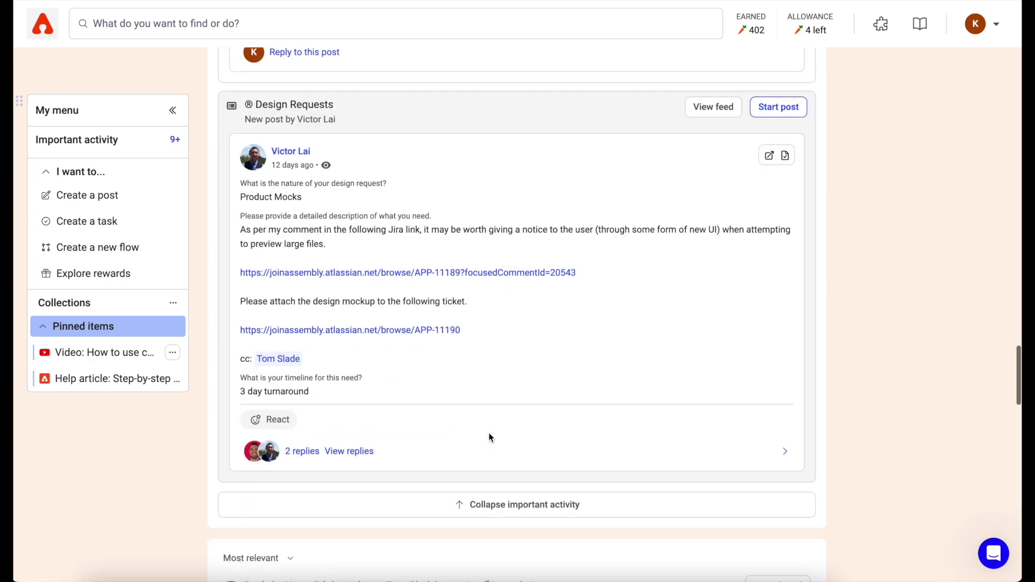
{"action": "left_click", "coordinate": [502, 300]}
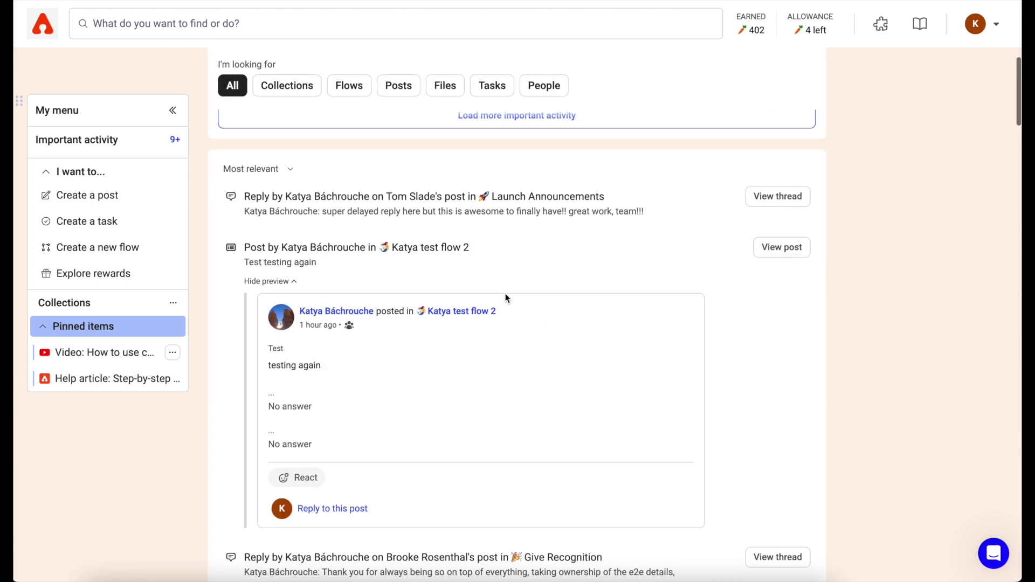
Check the feed sort options without changing them, then filter the home view to Collections.
{"action": "scroll", "coordinate": [507, 297], "scroll_direction": "down", "scroll_amount": 7}
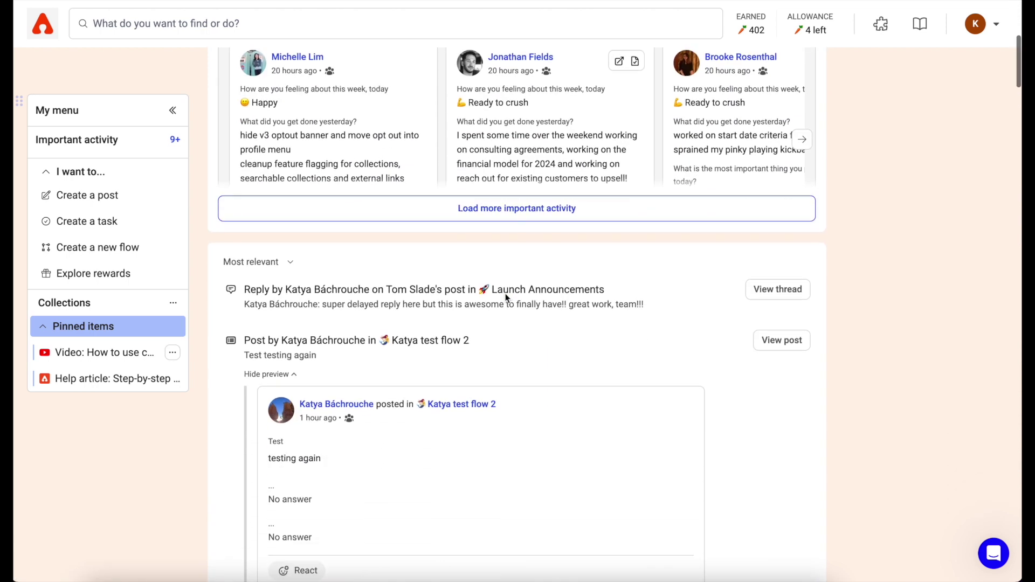
{"action": "scroll", "coordinate": [507, 298], "scroll_direction": "down", "scroll_amount": 3}
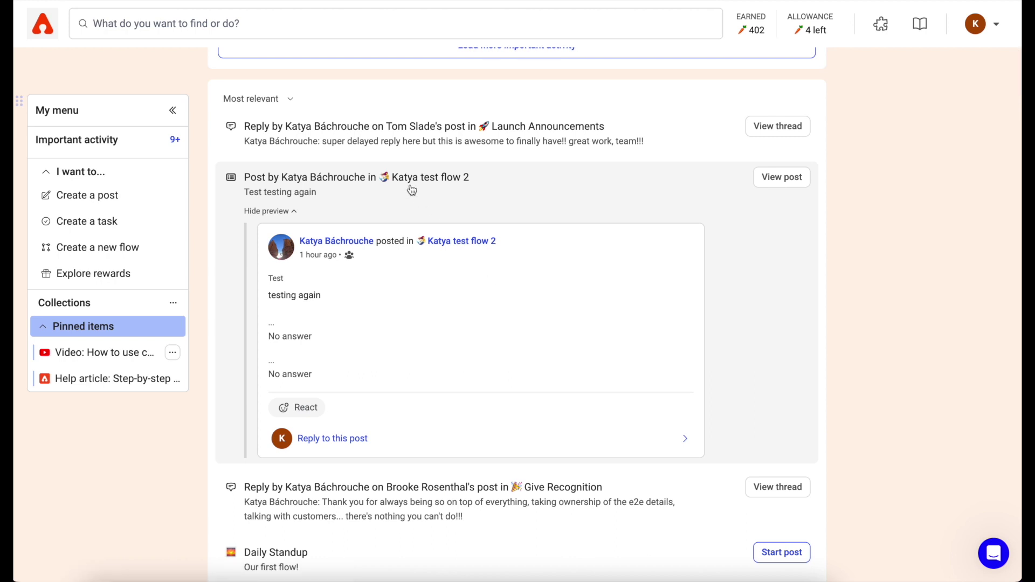
{"action": "left_click", "coordinate": [286, 101]}
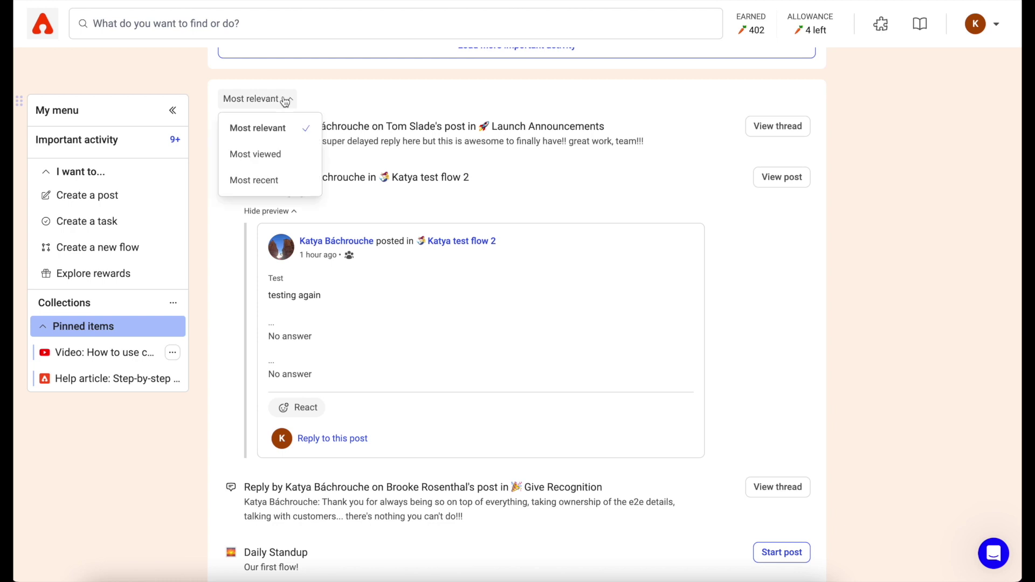
{"action": "left_click", "coordinate": [285, 101]}
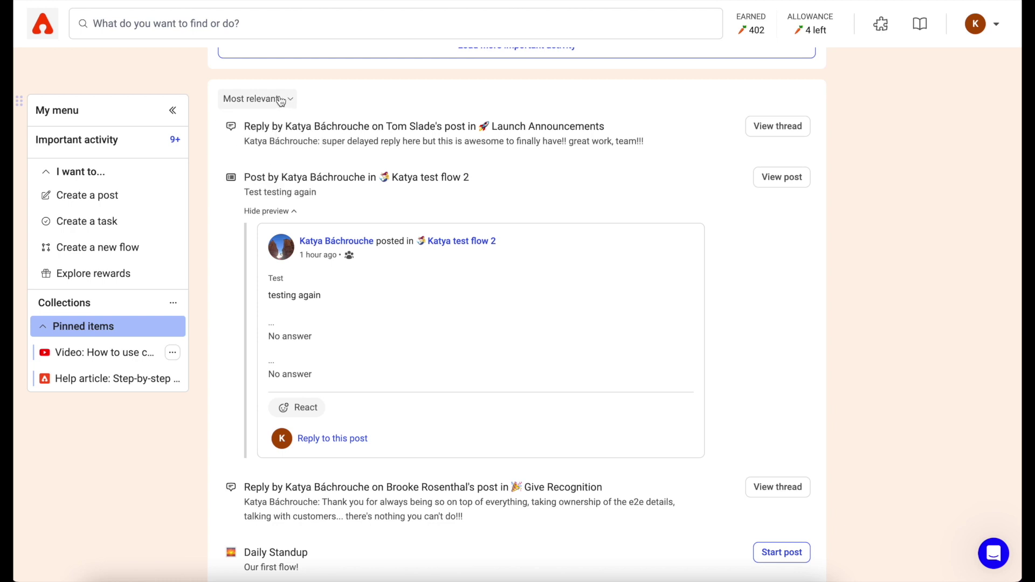
{"action": "scroll", "coordinate": [283, 102], "scroll_direction": "up", "scroll_amount": 10}
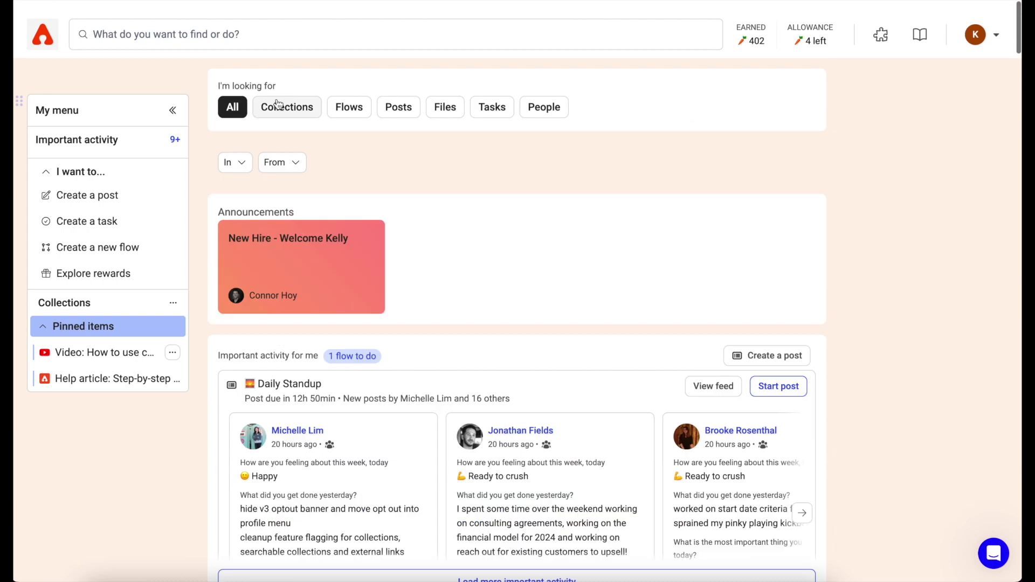
{"action": "left_click", "coordinate": [278, 102]}
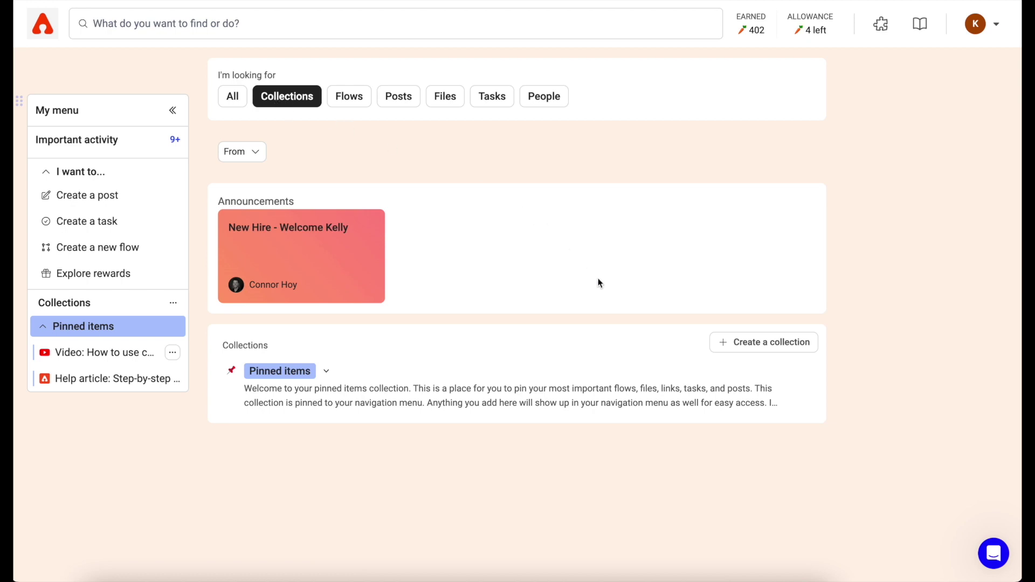
Create the pinned collection 'My favorite flows' described 'Flows I use often and want to pin for easy access!'.
{"action": "left_click", "coordinate": [744, 341]}
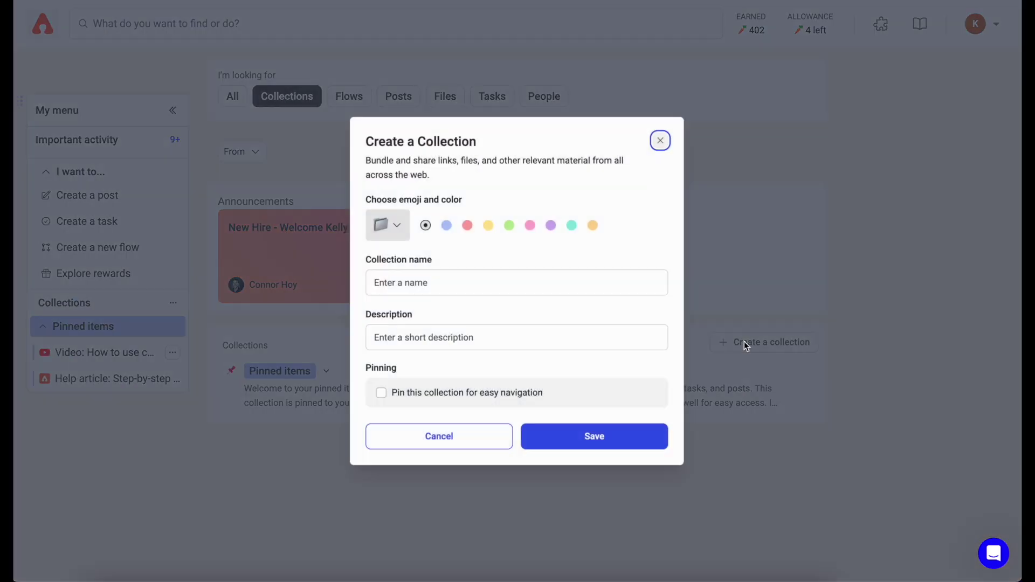
{"action": "left_click", "coordinate": [455, 280]}
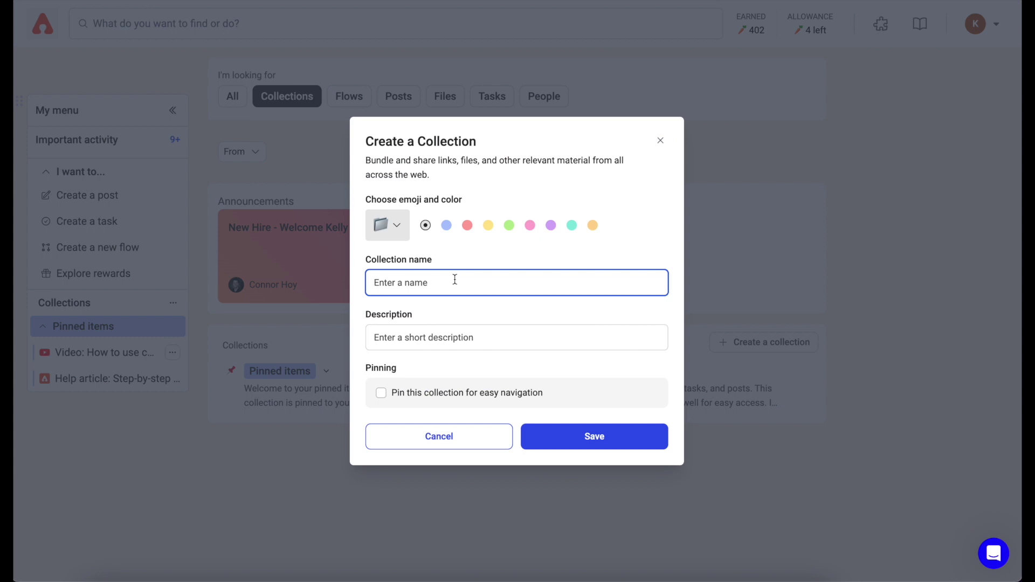
{"action": "type", "text": "M"}
{"action": "key", "text": "Tab"}
{"action": "type", "text": "Fl"}
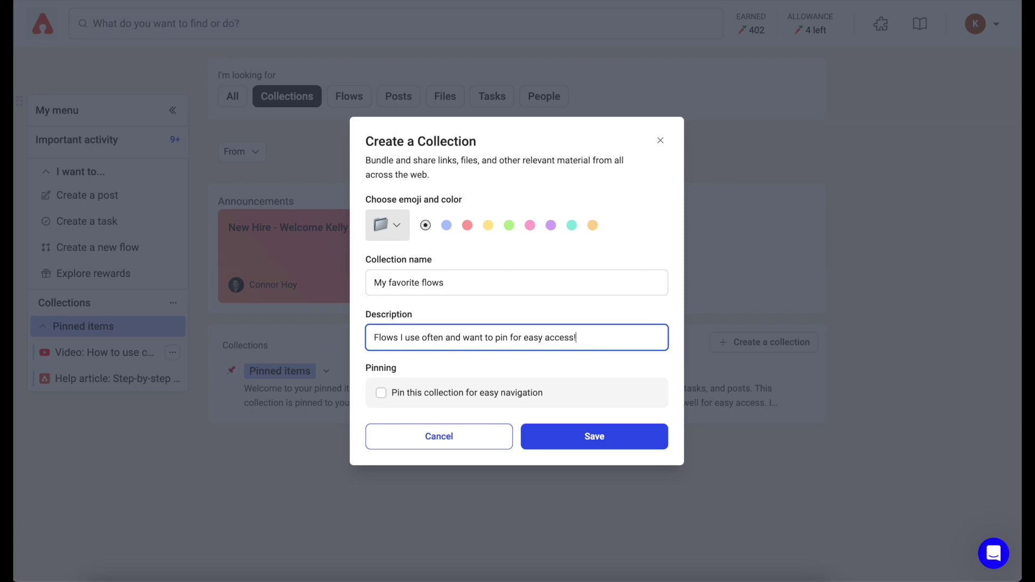
{"action": "left_click", "coordinate": [382, 395]}
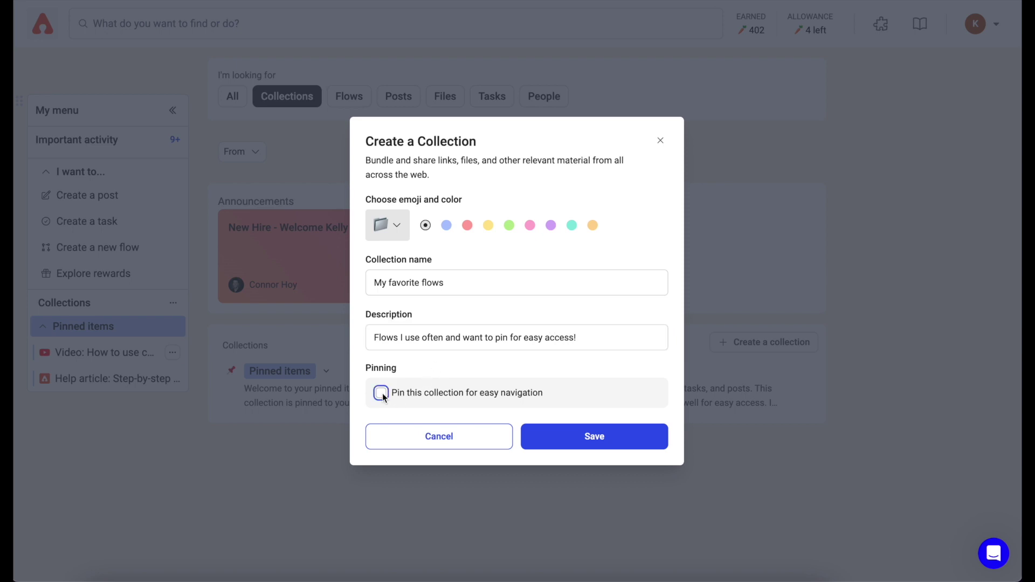
{"action": "left_click", "coordinate": [592, 447]}
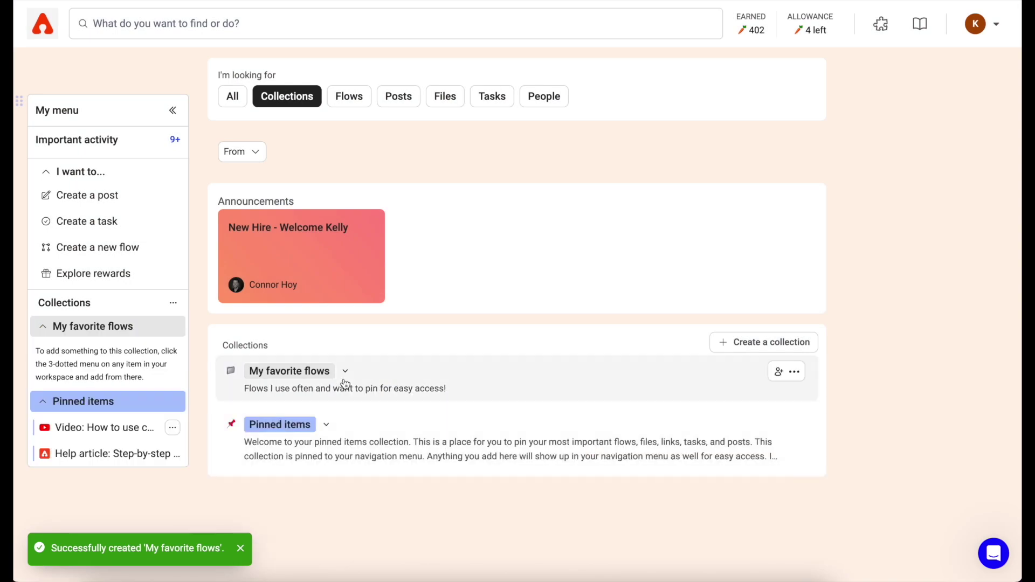
Filter home to Flows, search 'give recog', and add Give Recognition to My favorite flows.
{"action": "left_click", "coordinate": [356, 97]}
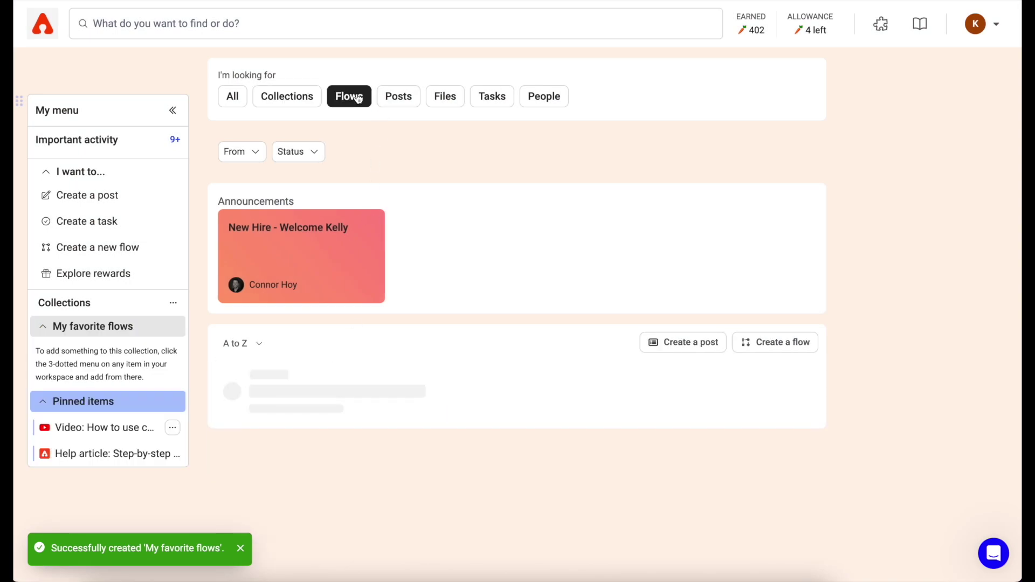
{"action": "left_click", "coordinate": [340, 22]}
{"action": "type", "text": "giv"}
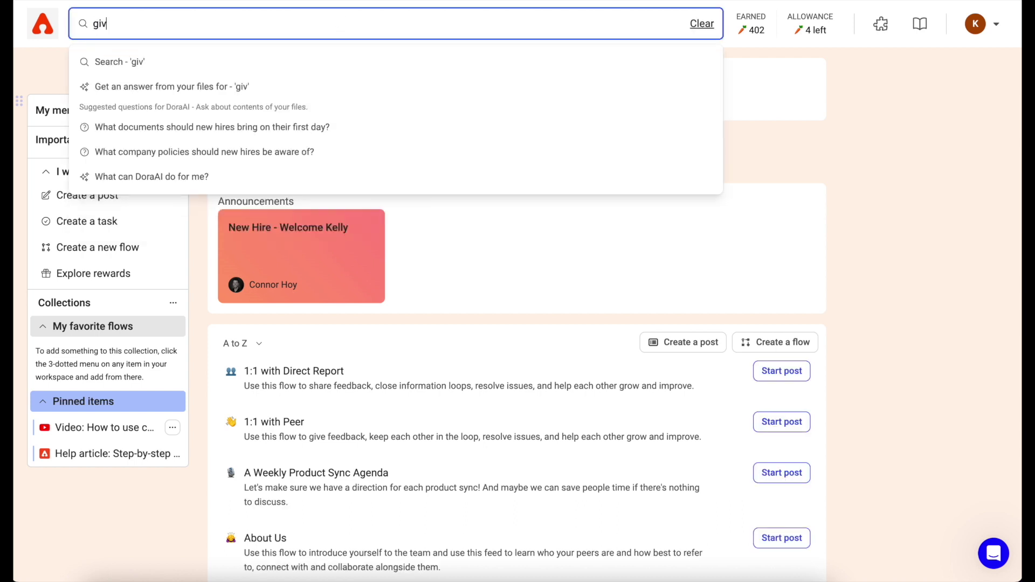
{"action": "type", "text": "e recog"}
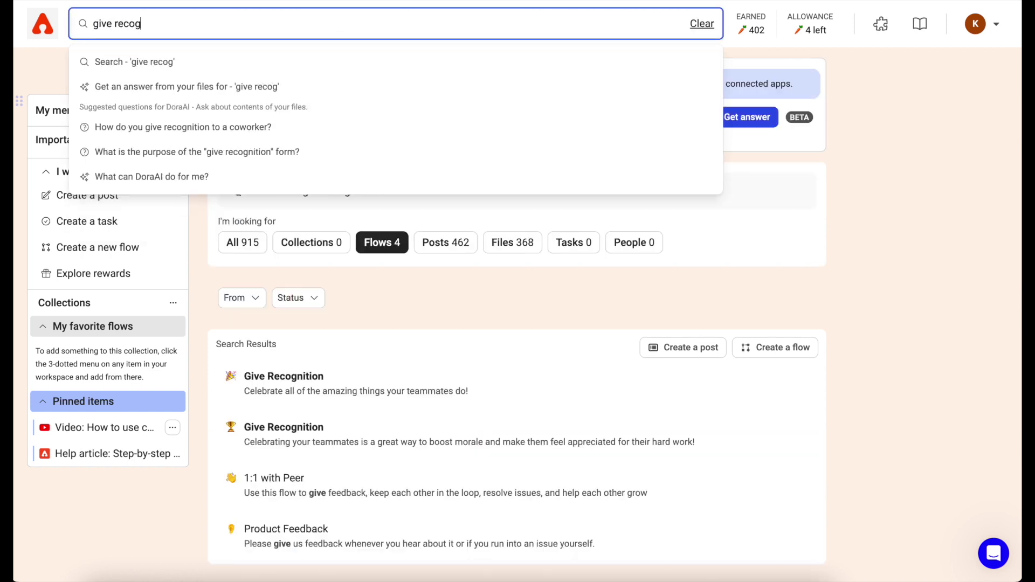
{"action": "left_click", "coordinate": [794, 377]}
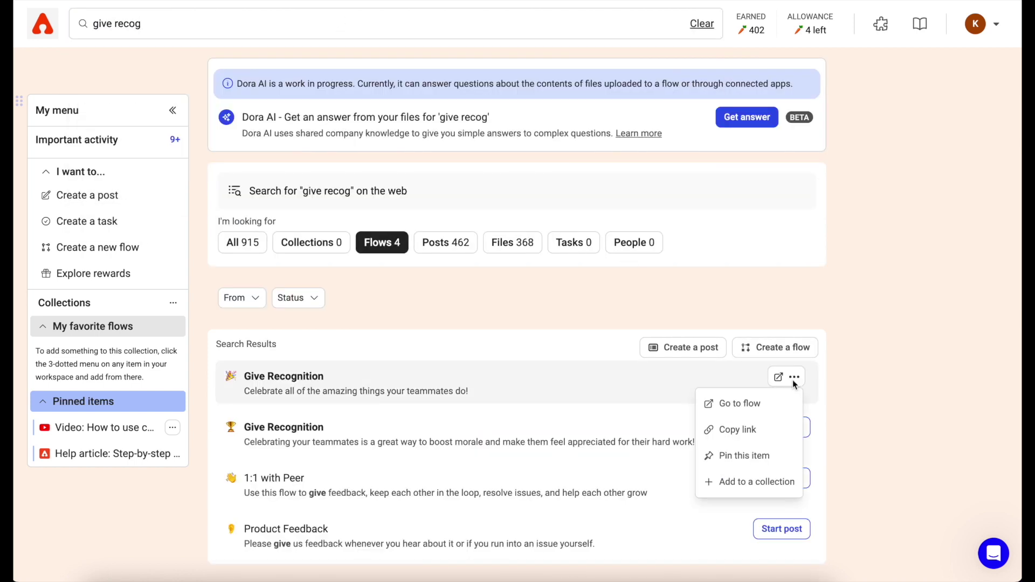
{"action": "left_click", "coordinate": [751, 480]}
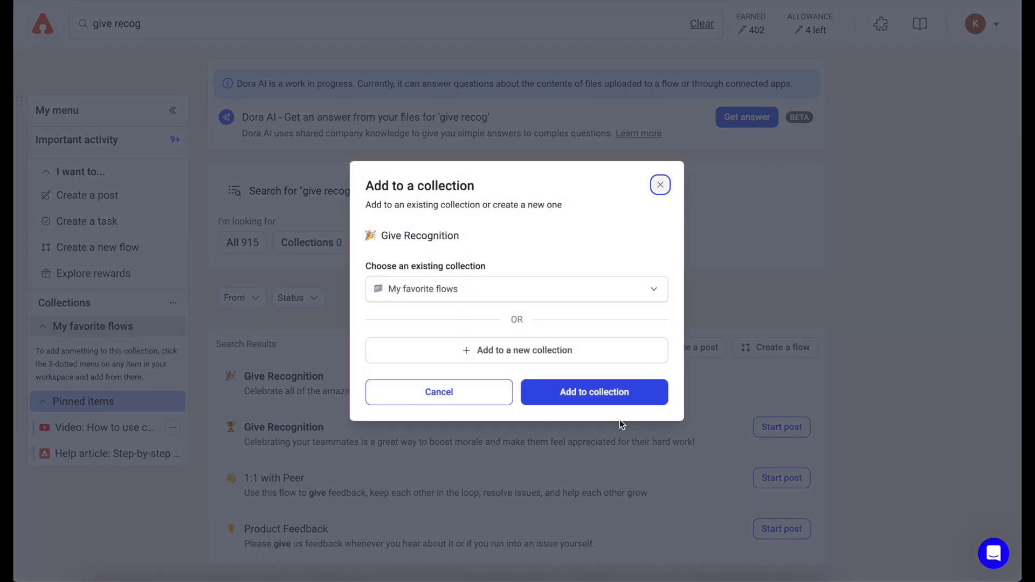
{"action": "left_click", "coordinate": [624, 393]}
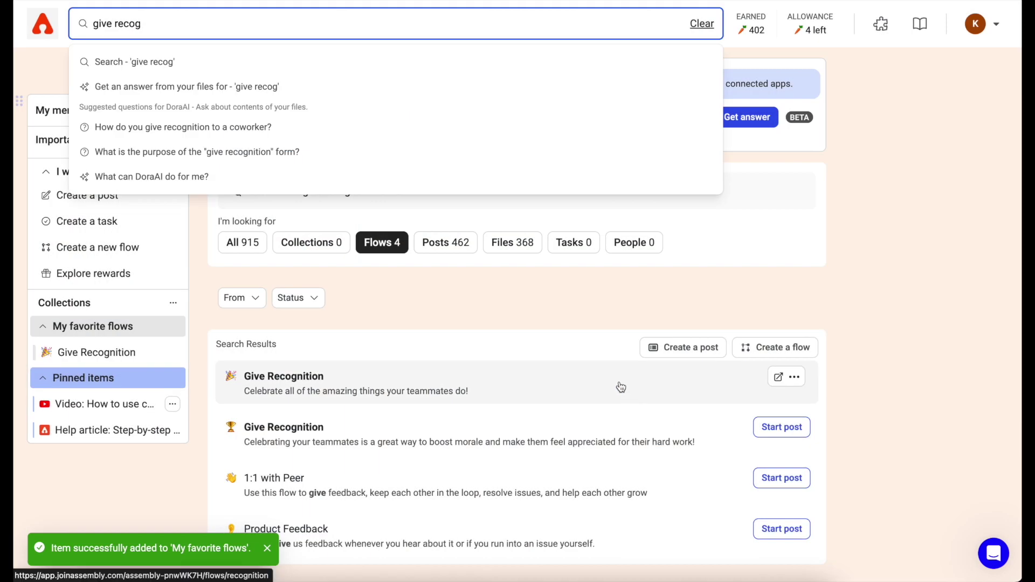
Search 'daily stand' and add the Daily Standup flow to My favorite flows.
{"action": "triple_click", "coordinate": [248, 22]}
{"action": "type", "text": "daily stand"}
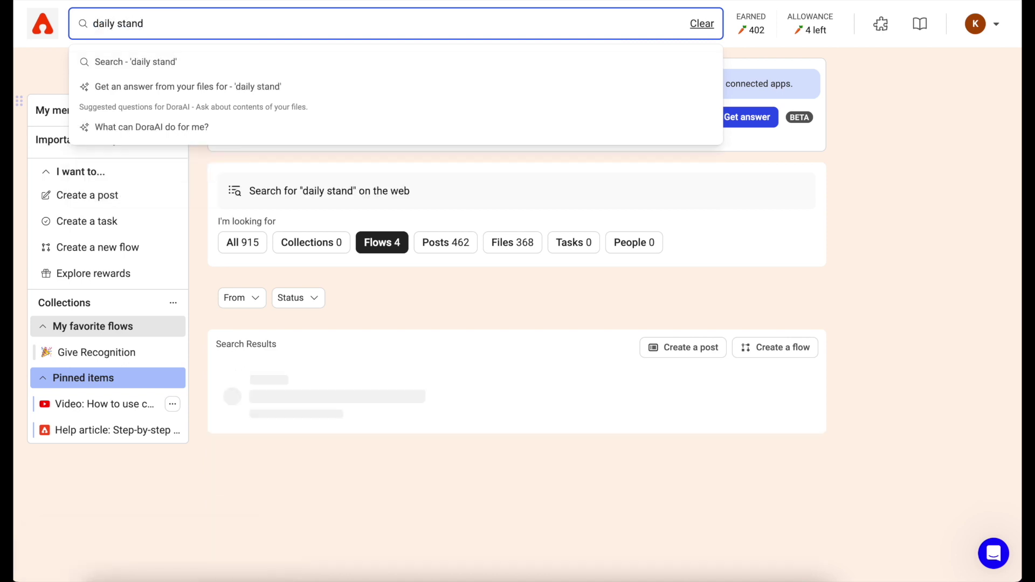
{"action": "left_click", "coordinate": [737, 377]}
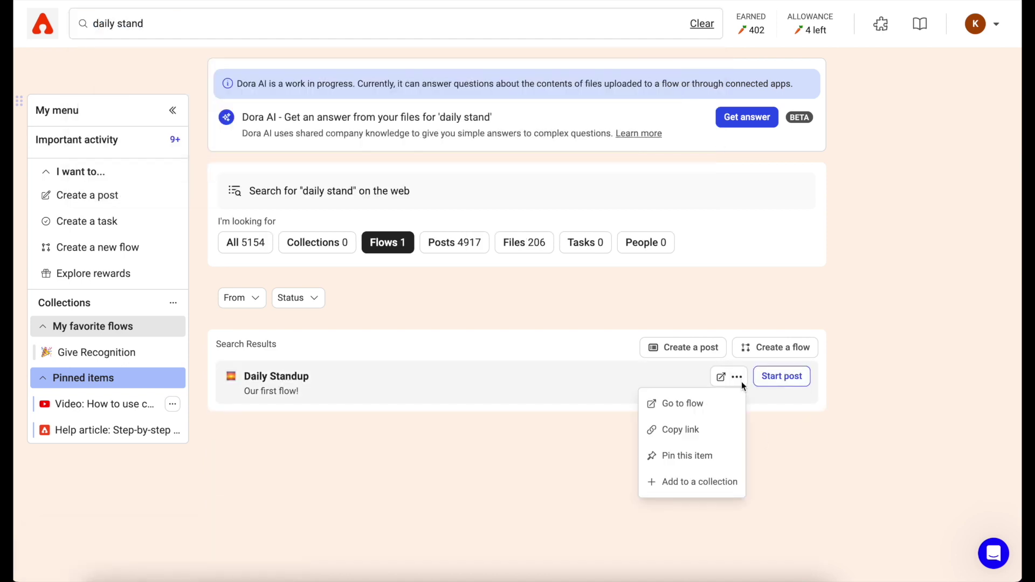
{"action": "left_click", "coordinate": [682, 481]}
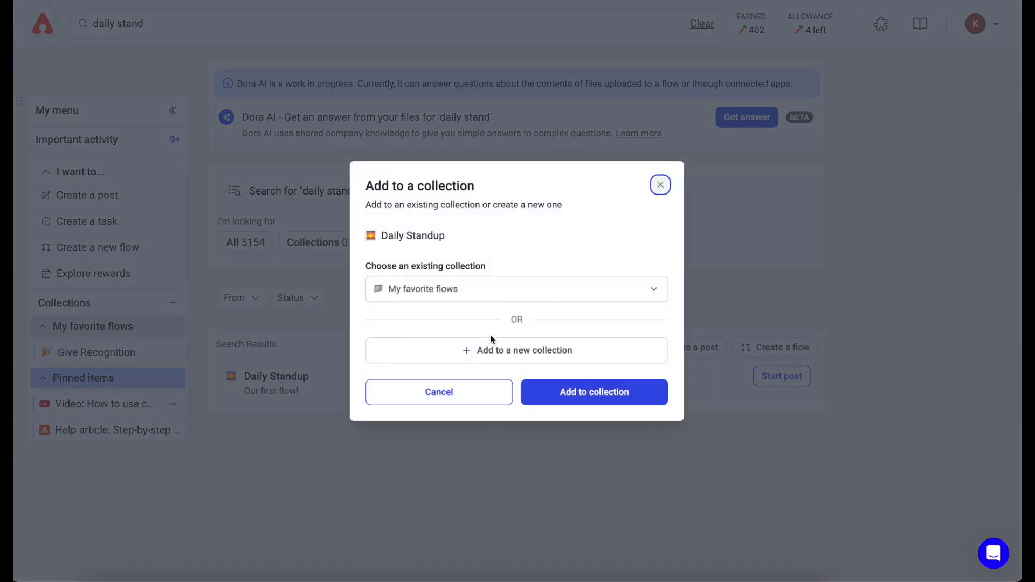
{"action": "left_click", "coordinate": [559, 392]}
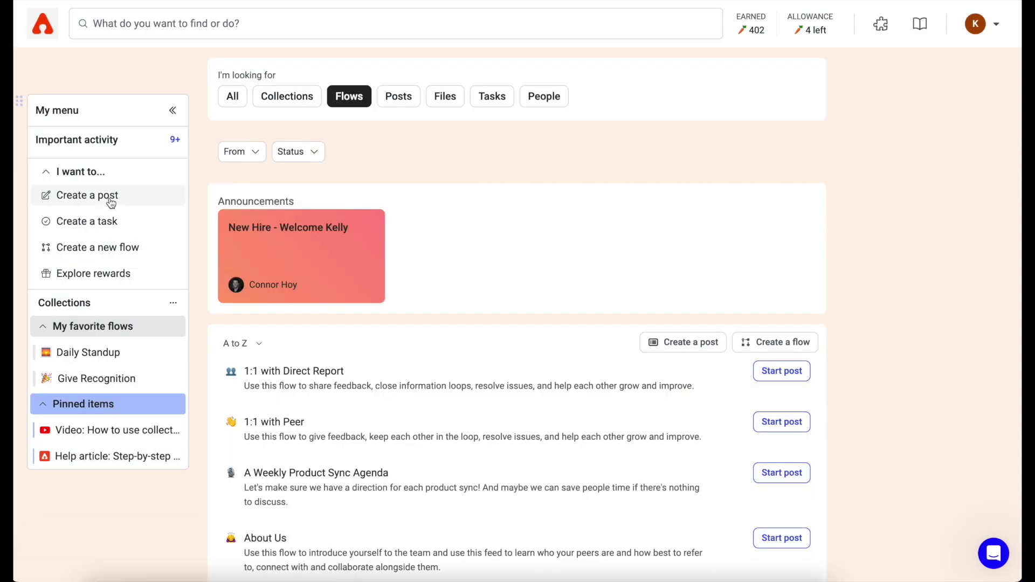
Clear the search, view the Give Recognition feed, then return to the Flows home list.
{"action": "left_click", "coordinate": [111, 202]}
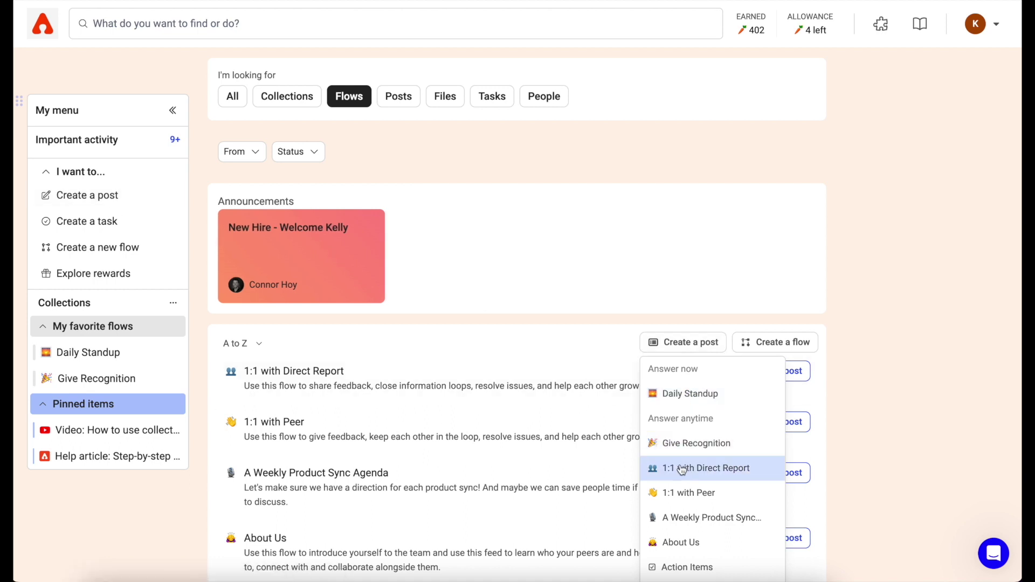
{"action": "left_click", "coordinate": [97, 379]}
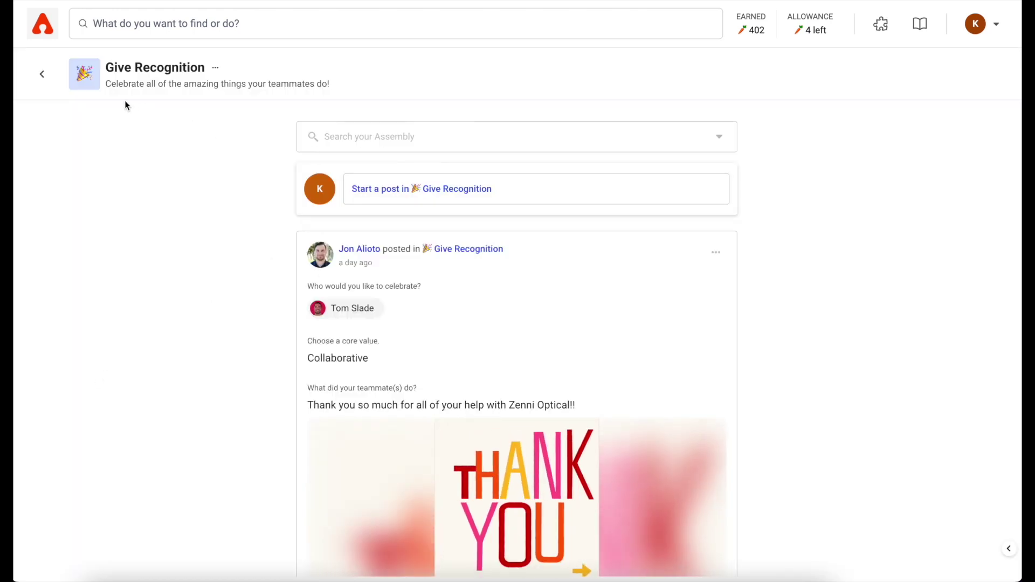
{"action": "left_click", "coordinate": [47, 76]}
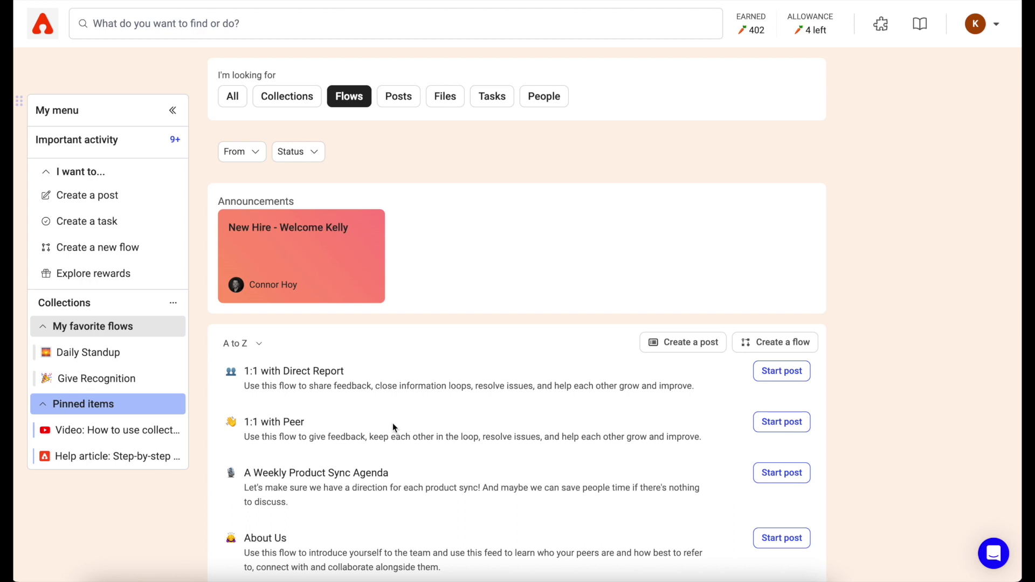
Check the earned balance and monthly allowance, browse the rewards catalogue, then return home.
{"action": "left_click", "coordinate": [791, 34]}
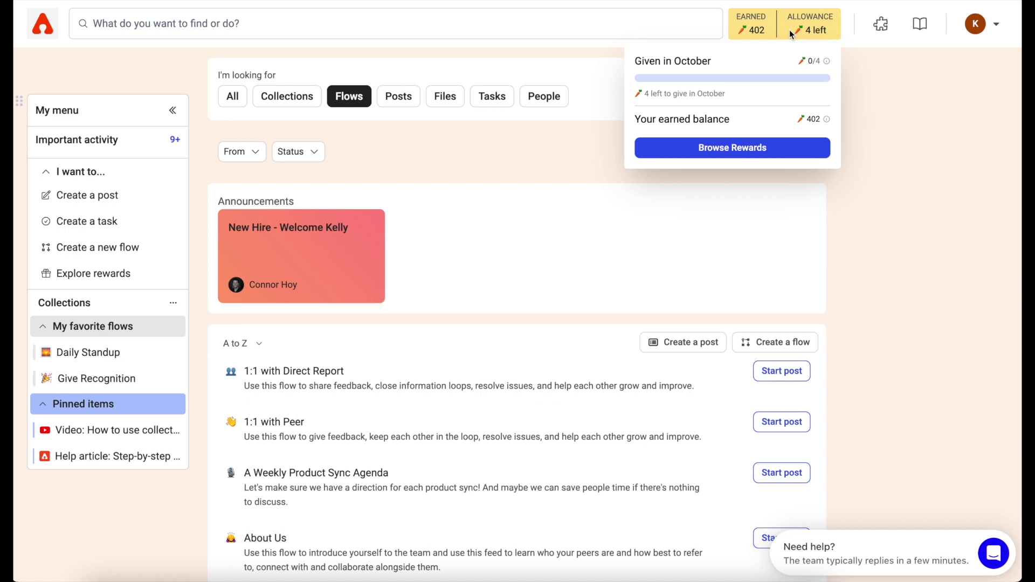
{"action": "left_click", "coordinate": [742, 153]}
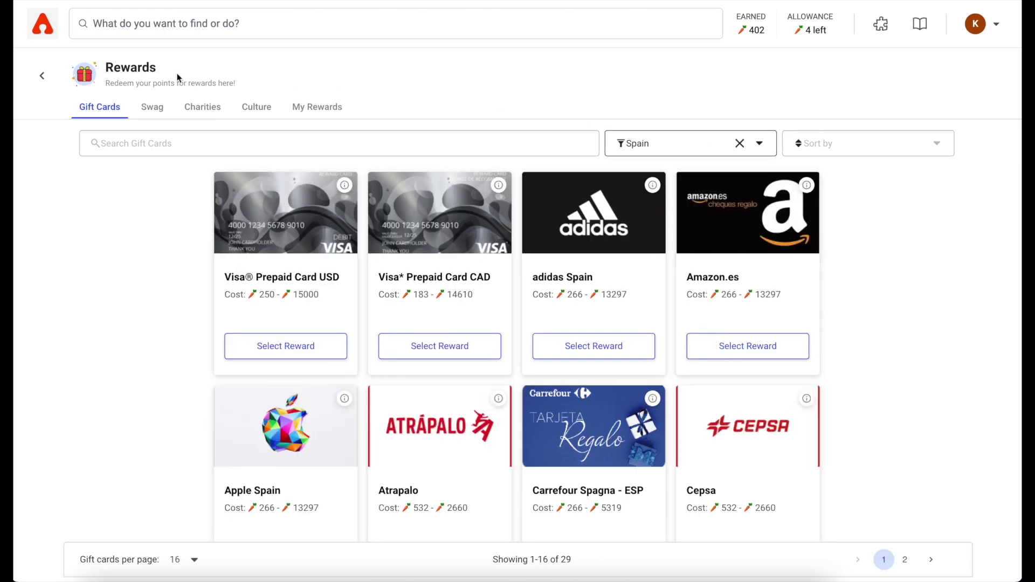
{"action": "left_click", "coordinate": [41, 75]}
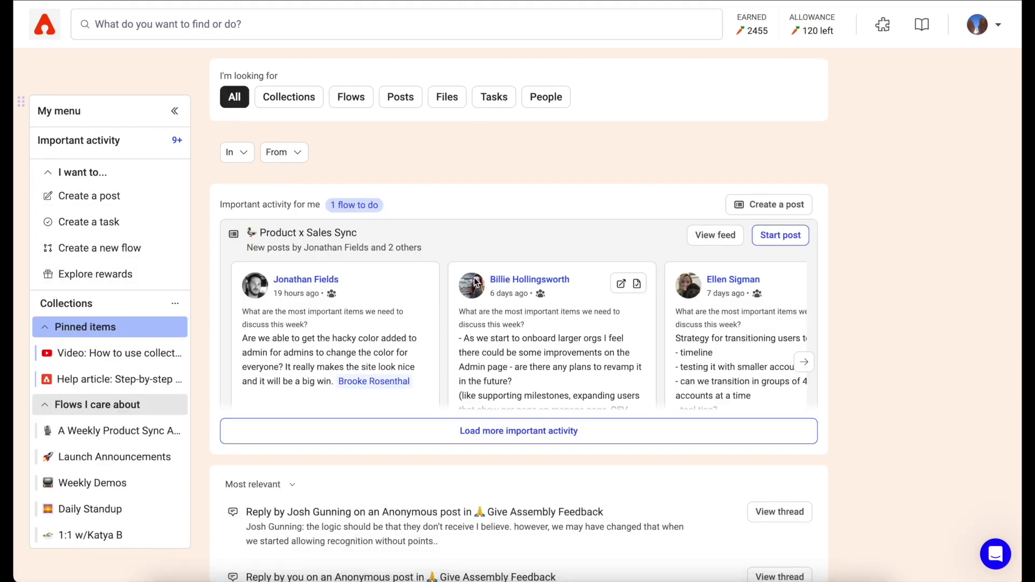
Search the workspace for 'collections' and narrow the results to Files.
{"action": "left_click", "coordinate": [301, 29]}
{"action": "type", "text": "collections"}
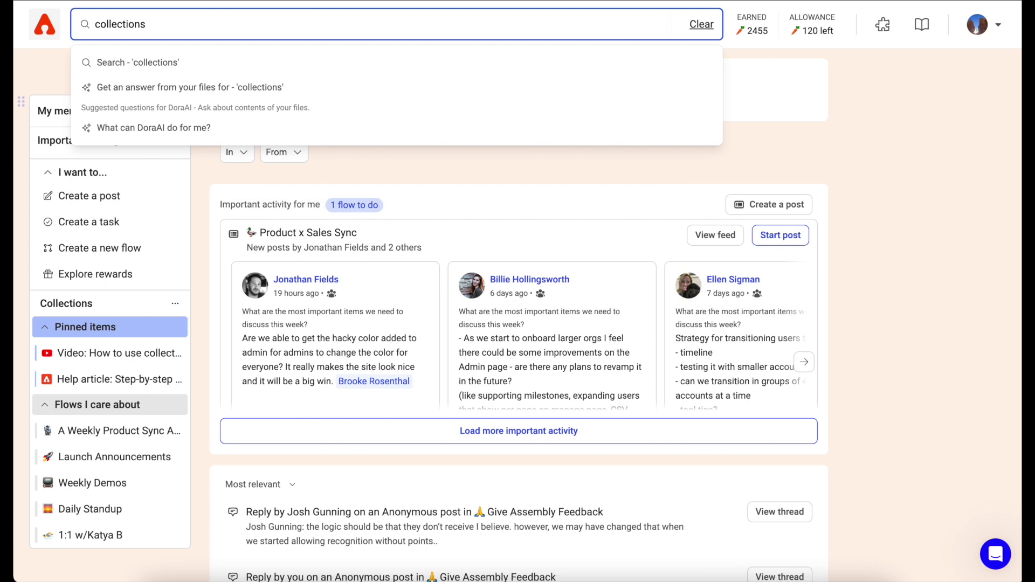
{"action": "key", "text": "Return"}
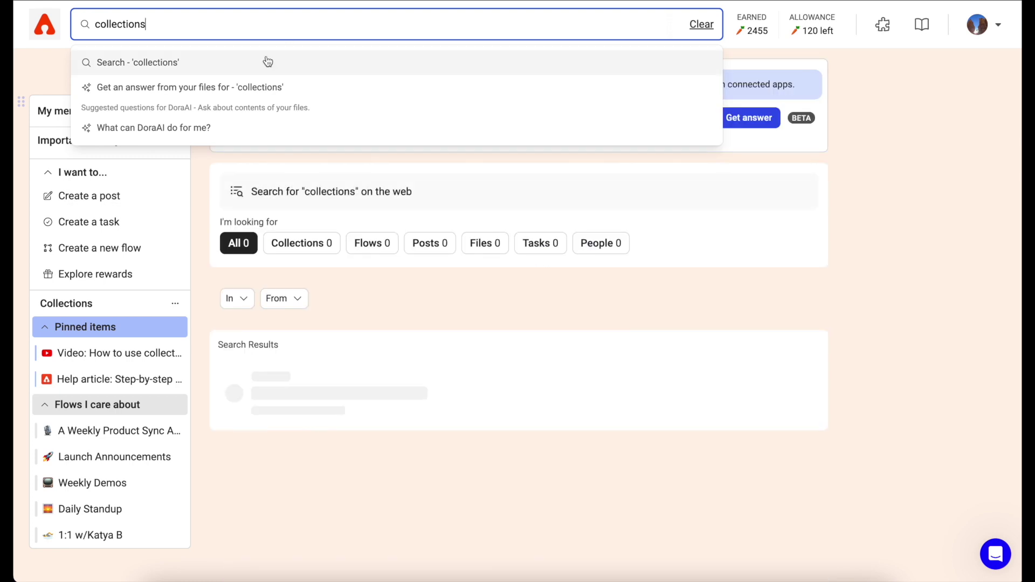
{"action": "left_click", "coordinate": [504, 245]}
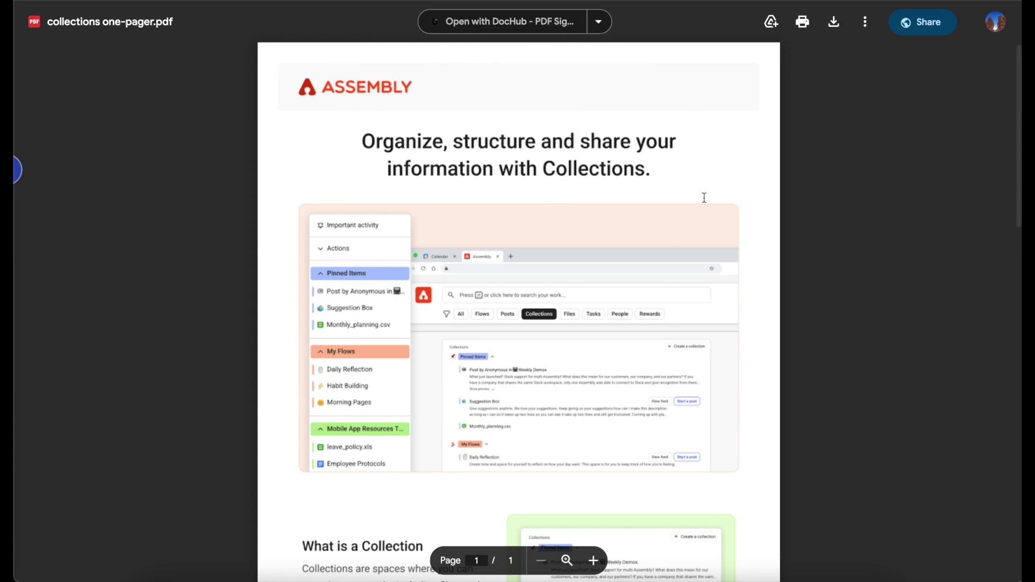
{"action": "key", "text": "ctrl+w"}
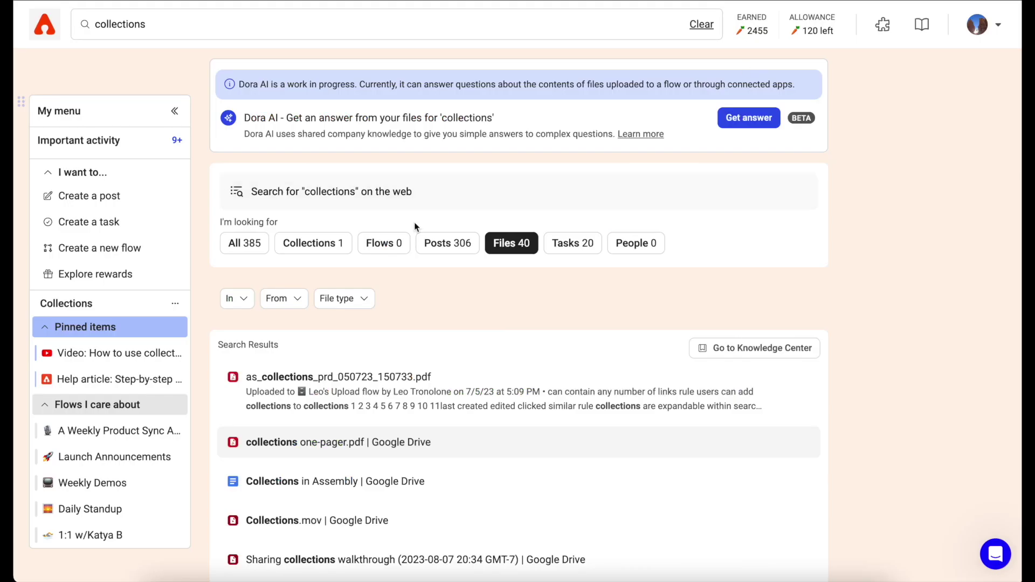
Replace the old search query with 'what is my PTO policy' and get Dora AI's answer.
{"action": "left_click", "coordinate": [302, 12]}
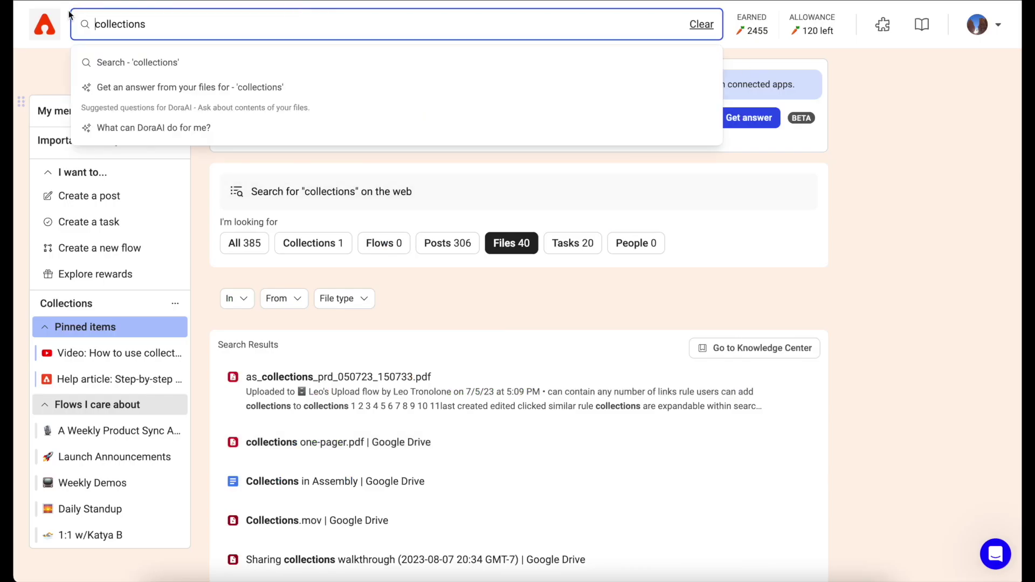
{"action": "key", "text": "ctrl+a"}
{"action": "key", "text": "BackSpace"}
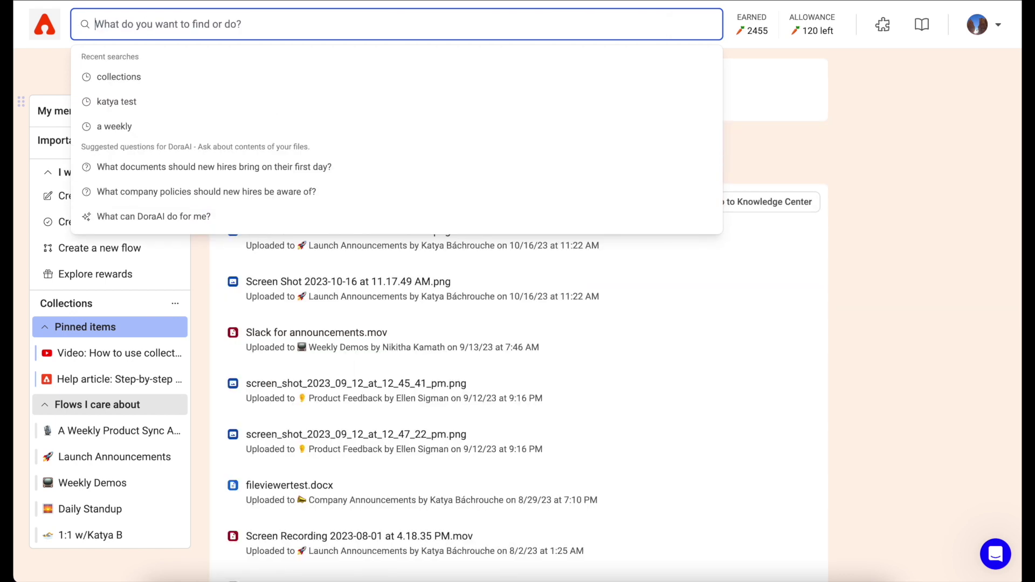
{"action": "type", "text": "wh"}
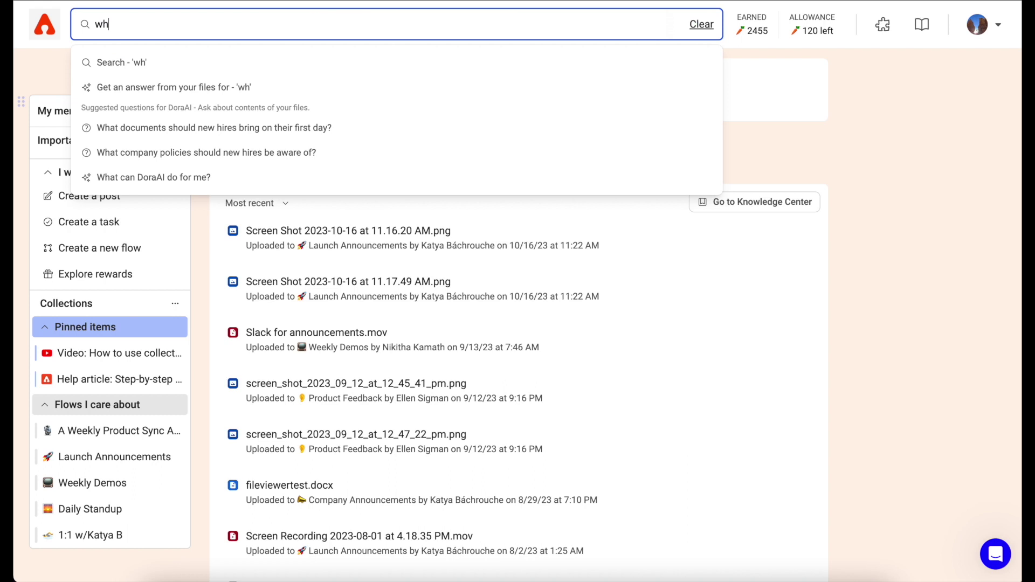
{"action": "type", "text": "at is my P"}
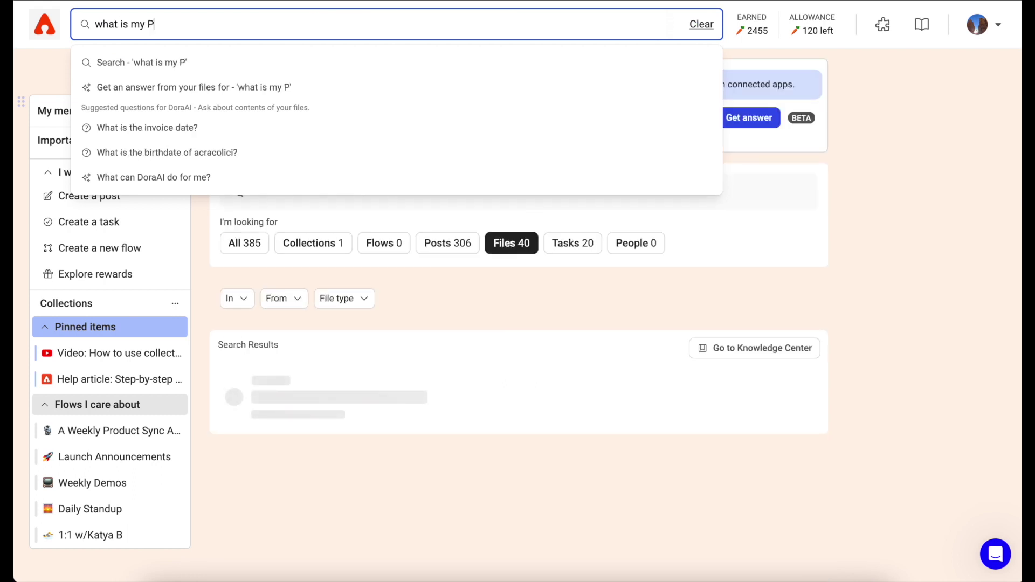
{"action": "type", "text": "TO policy"}
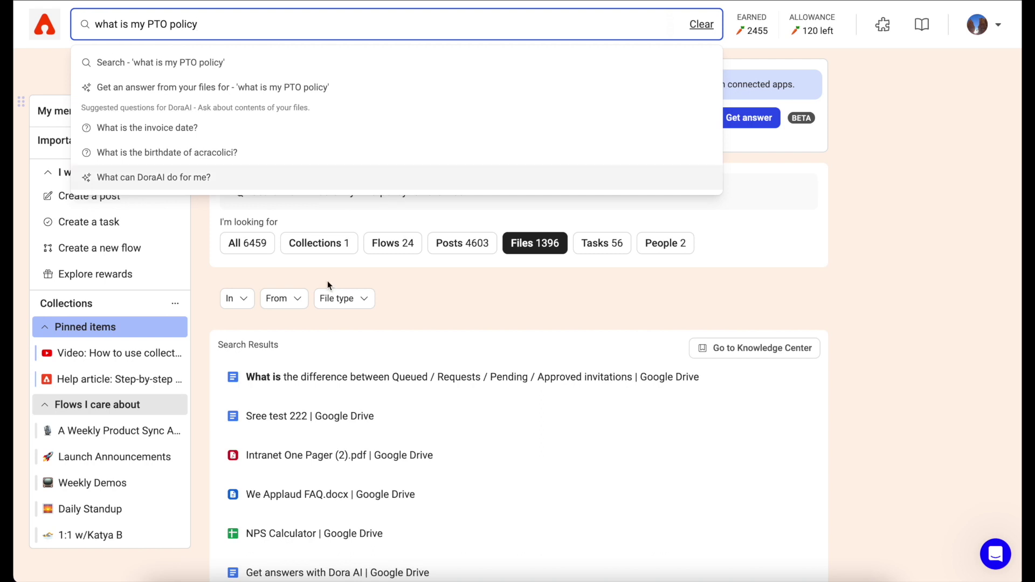
{"action": "left_click", "coordinate": [767, 121]}
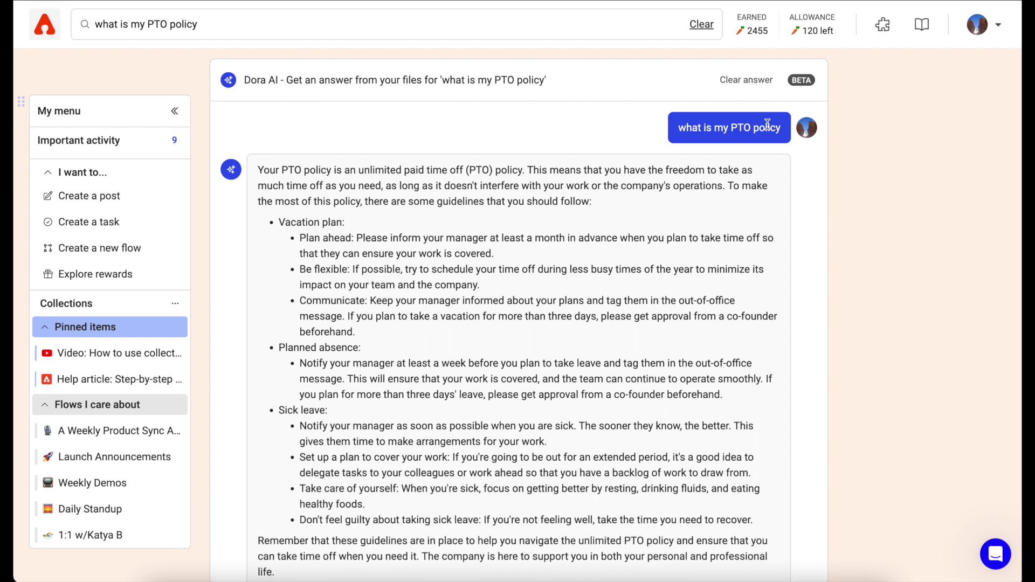
Read Dora's unlimited PTO answer and sources, then clear the search and show All results.
{"action": "scroll", "coordinate": [767, 124], "scroll_direction": "down", "scroll_amount": 4}
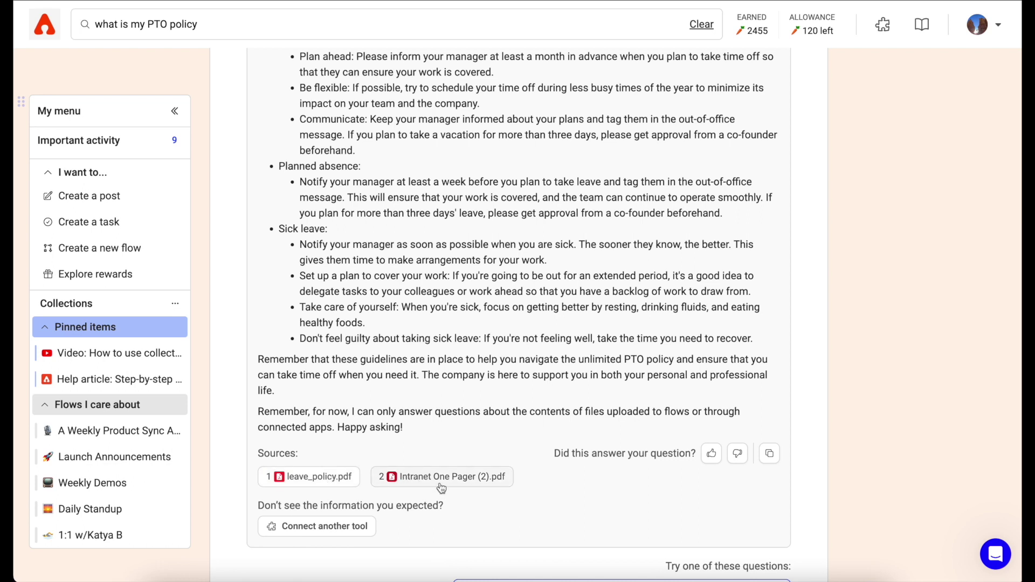
{"action": "scroll", "coordinate": [441, 488], "scroll_direction": "up", "scroll_amount": 4}
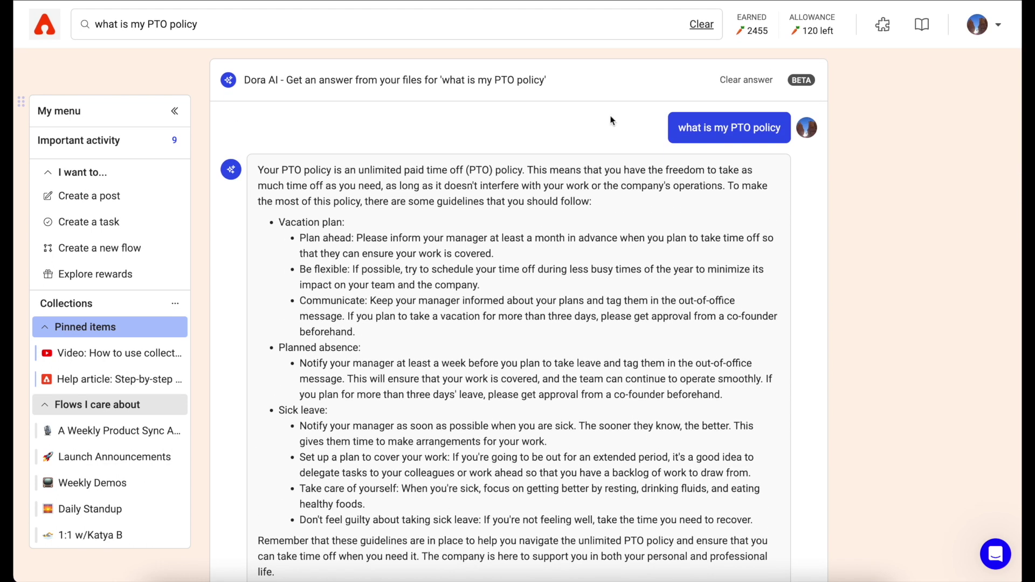
{"action": "left_click", "coordinate": [701, 25]}
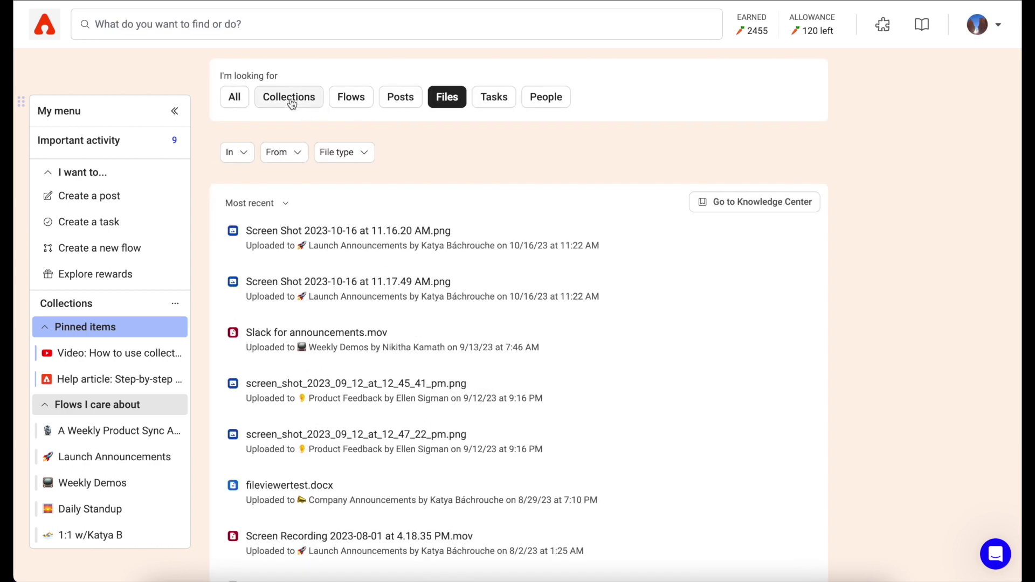
{"action": "left_click", "coordinate": [244, 102]}
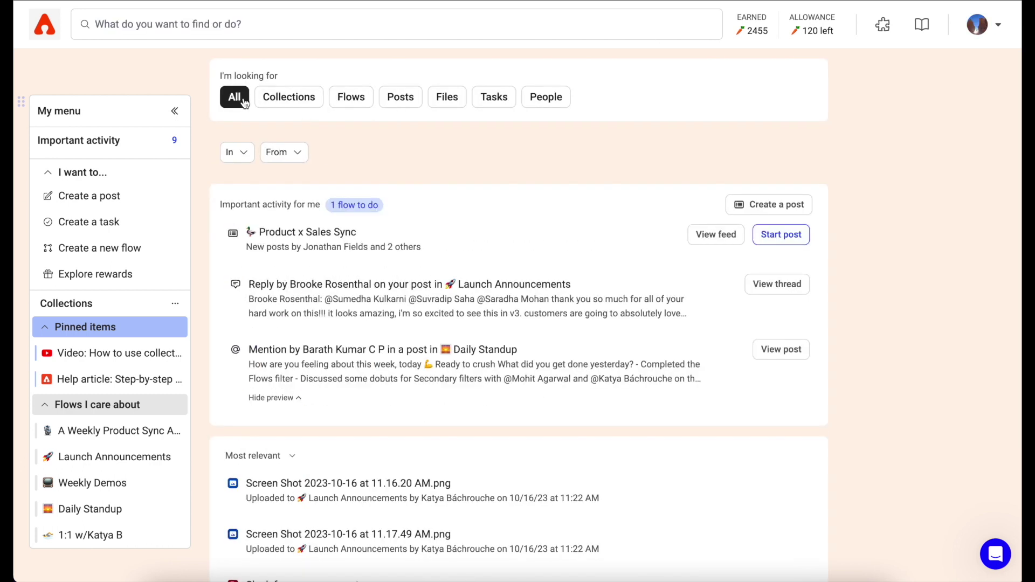